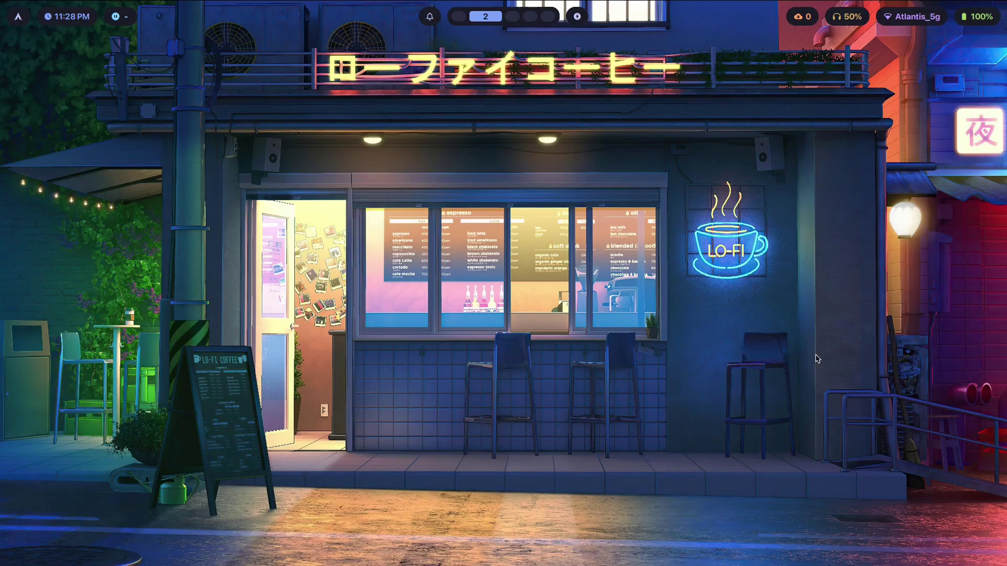
Bring the Brave window with the Hegel's dialectic search results back into view.
{"action": "key", "text": "super+1"}
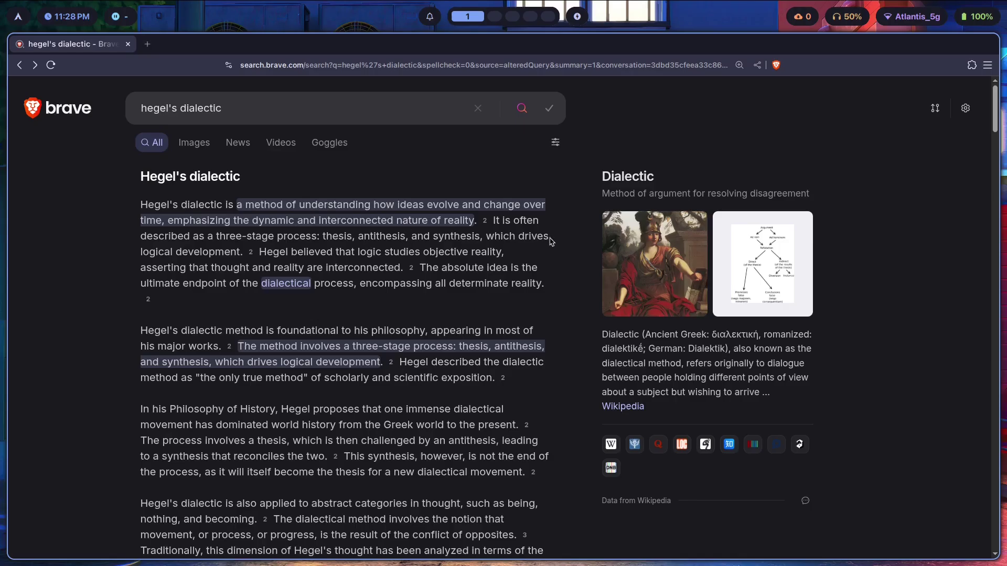
{"action": "key", "text": "super+2"}
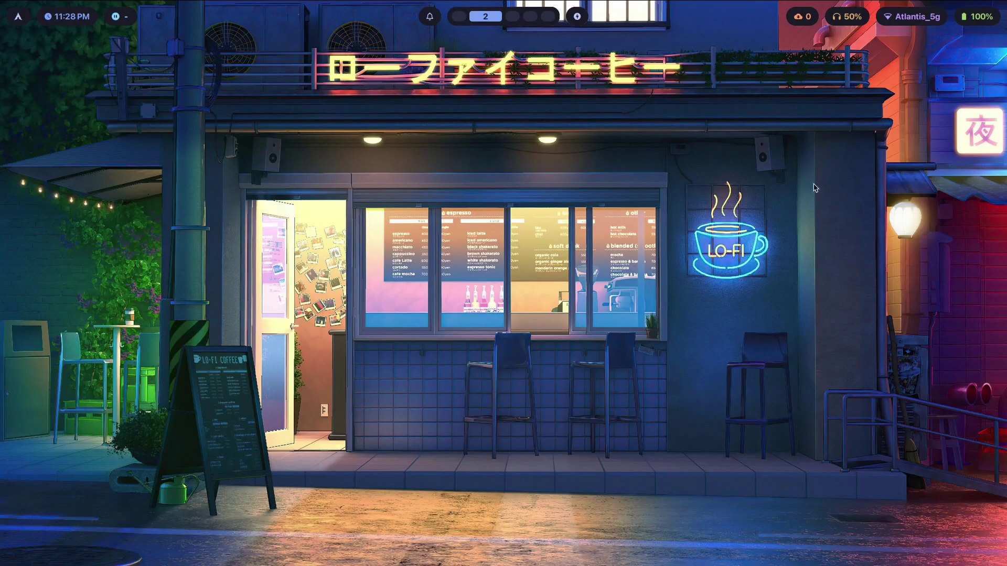
{"action": "key", "text": "super+1"}
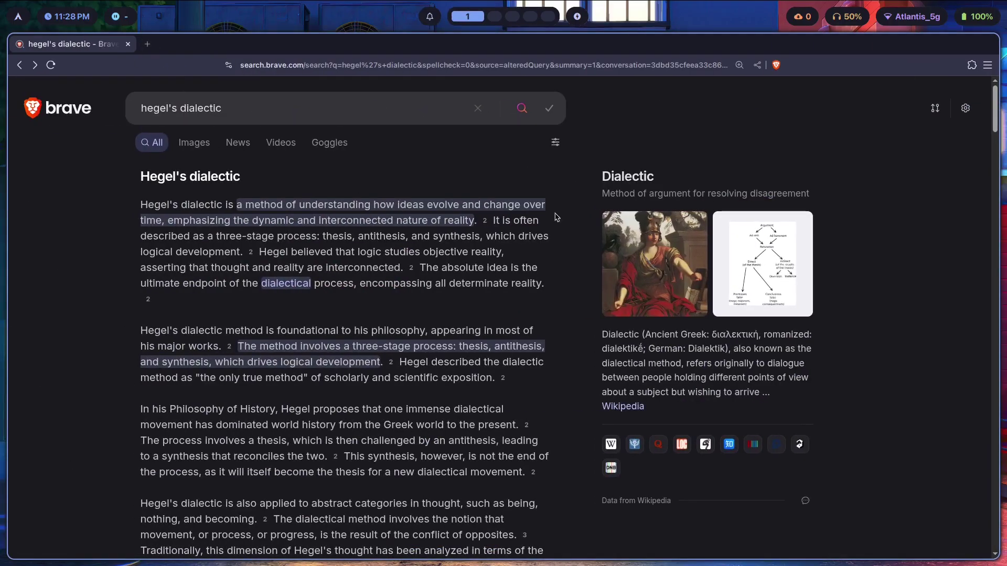
Open the Miro board in a new browser tab.
{"action": "left_click", "coordinate": [147, 44]}
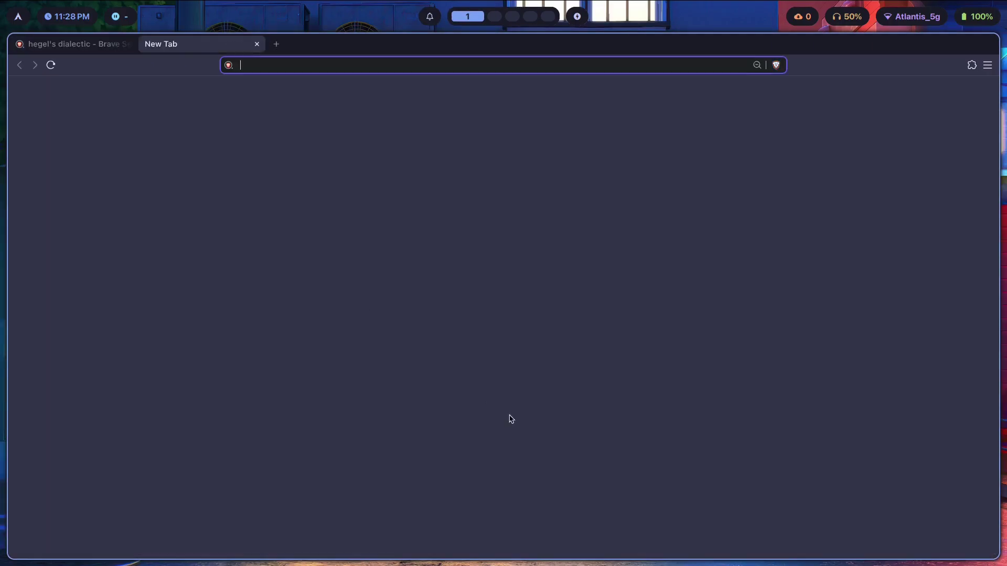
{"action": "type", "text": "miro"}
{"action": "key", "text": "Return"}
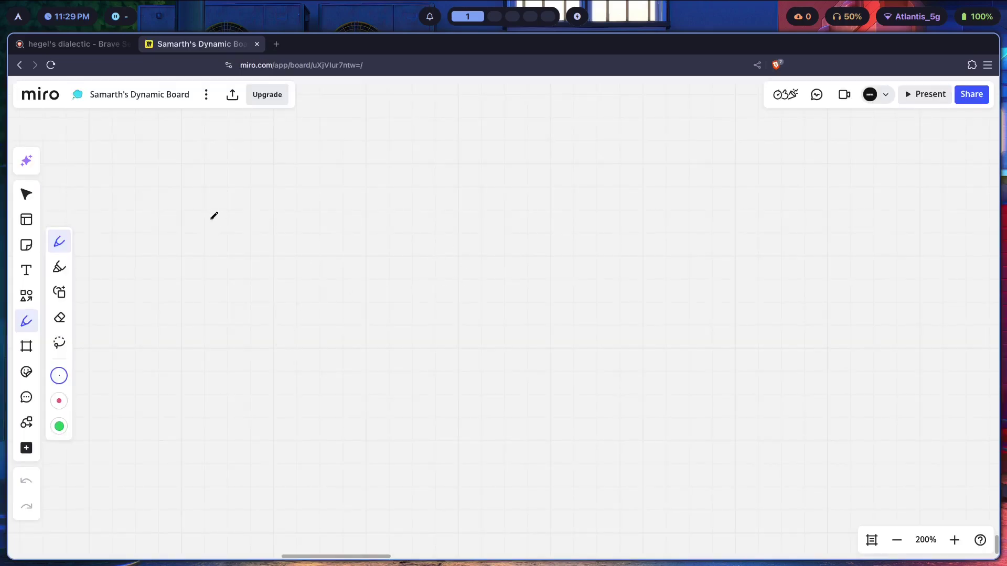
Draw a freehand circle and place a 'thesis' text label beneath it.
{"action": "mouse_move", "coordinate": [212, 218]}
{"action": "left_mouse_down"}
{"action": "mouse_move", "coordinate": [247, 256]}
{"action": "mouse_move", "coordinate": [253, 208]}
{"action": "mouse_move", "coordinate": [214, 218]}
{"action": "left_mouse_up"}
{"action": "key", "text": "t"}
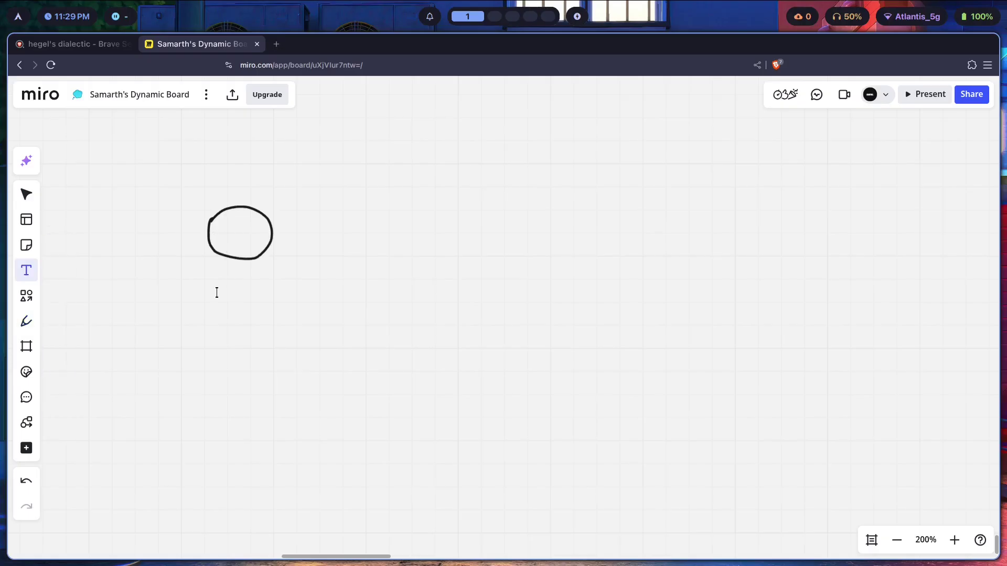
{"action": "left_click", "coordinate": [355, 292]}
{"action": "type", "text": "thesis"}
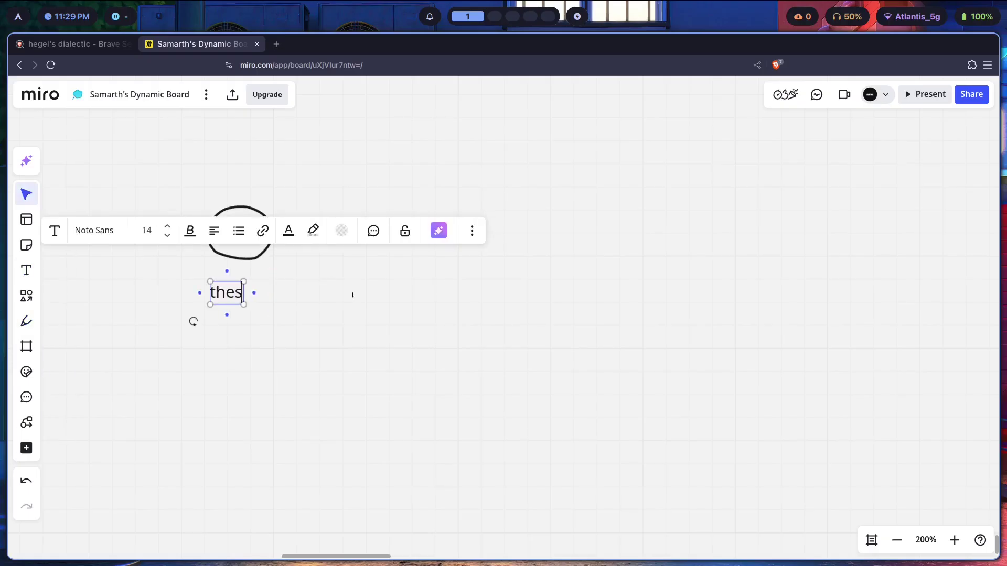
{"action": "left_click", "coordinate": [353, 296]}
{"action": "left_click_drag", "start_coordinate": [242, 298], "coordinate": [247, 290]}
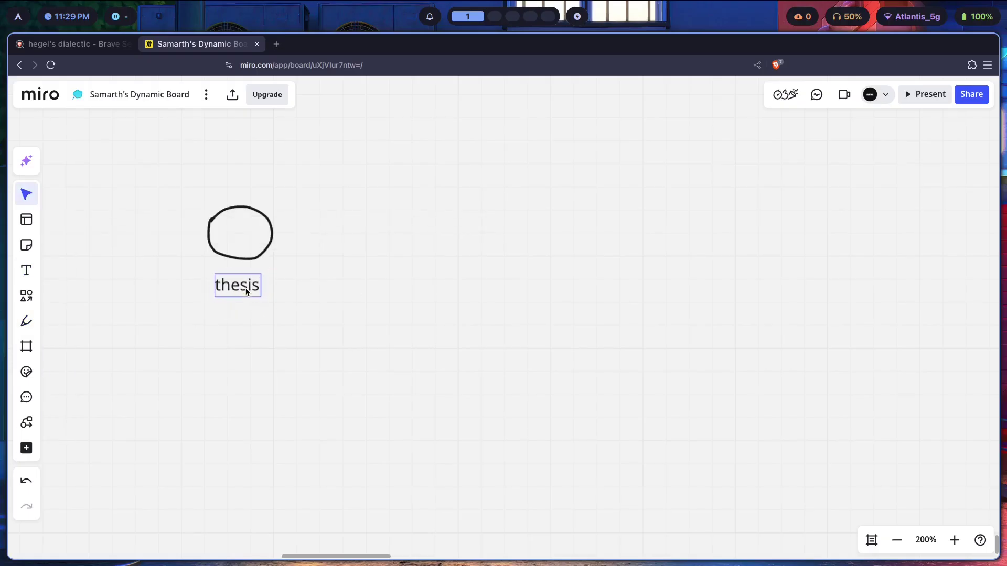
{"action": "left_click", "coordinate": [291, 266]}
With the pen, draw an arrow and a second circle, and cross both circles with strokes.
{"action": "key", "text": "p"}
{"action": "mouse_move", "coordinate": [287, 229]}
{"action": "left_mouse_down"}
{"action": "mouse_move", "coordinate": [359, 228]}
{"action": "mouse_move", "coordinate": [352, 239]}
{"action": "left_mouse_up"}
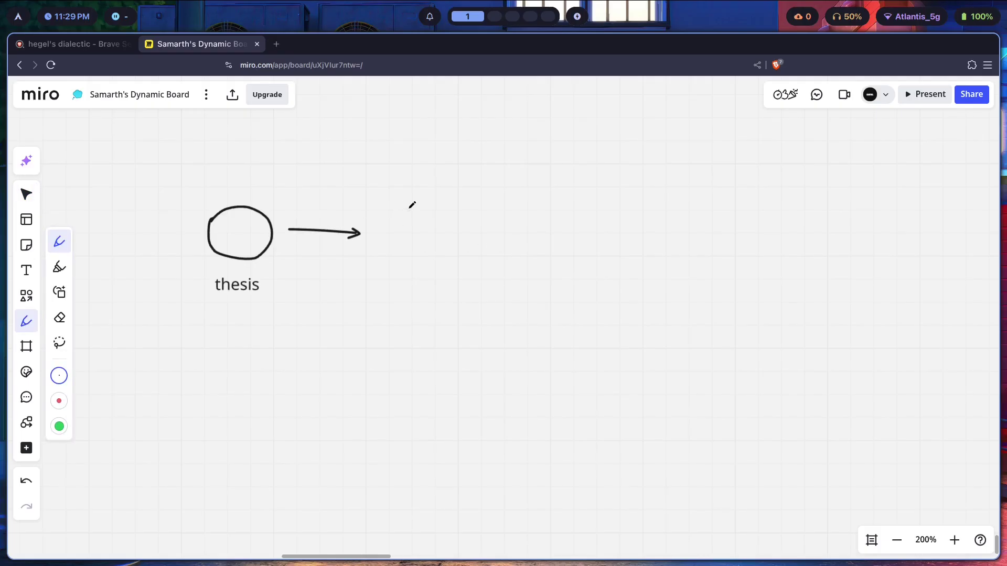
{"action": "mouse_move", "coordinate": [426, 211]}
{"action": "left_mouse_down"}
{"action": "mouse_move", "coordinate": [385, 237]}
{"action": "mouse_move", "coordinate": [430, 275]}
{"action": "mouse_move", "coordinate": [454, 218]}
{"action": "mouse_move", "coordinate": [420, 208]}
{"action": "left_mouse_up"}
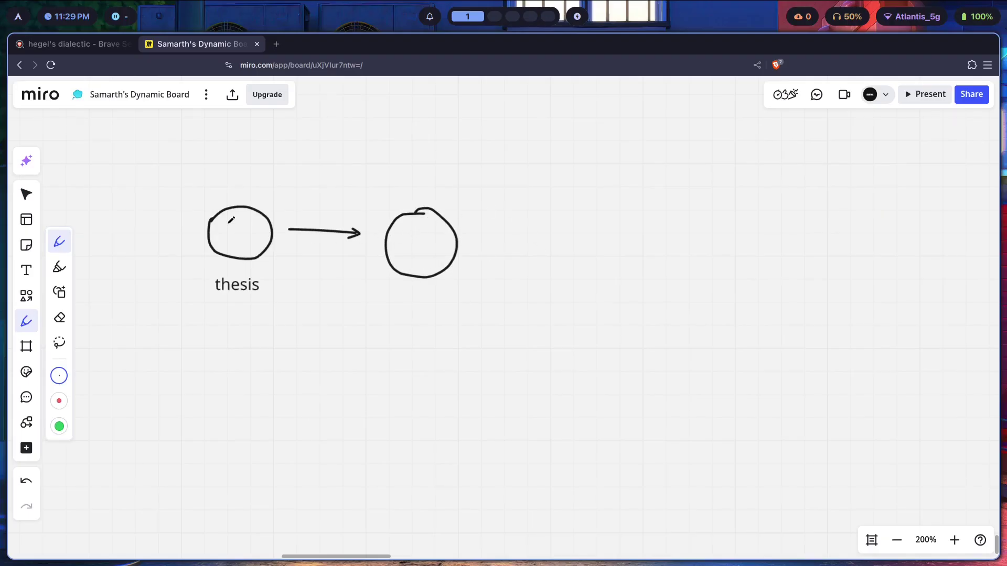
{"action": "mouse_move", "coordinate": [241, 209]}
{"action": "left_mouse_down"}
{"action": "mouse_move", "coordinate": [239, 257]}
{"action": "mouse_move", "coordinate": [271, 229]}
{"action": "left_mouse_up"}
{"action": "left_click_drag", "start_coordinate": [445, 221], "coordinate": [381, 257]}
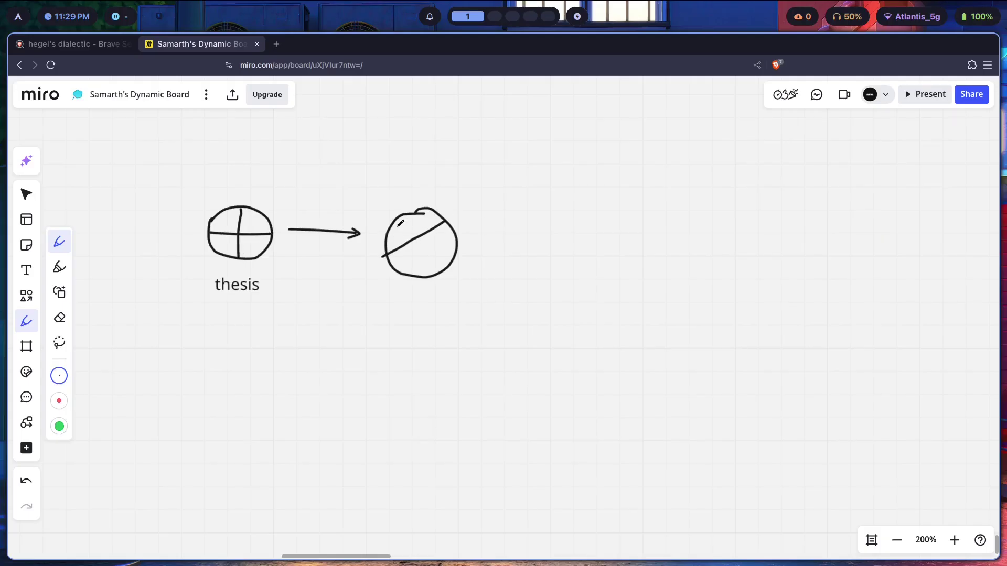
{"action": "mouse_move", "coordinate": [399, 217]}
{"action": "left_mouse_down"}
{"action": "mouse_move", "coordinate": [447, 264]}
{"action": "mouse_move", "coordinate": [383, 206]}
{"action": "left_mouse_up"}
Select the crossed second circle's strokes and shift them slightly up and left.
{"action": "key", "text": "v"}
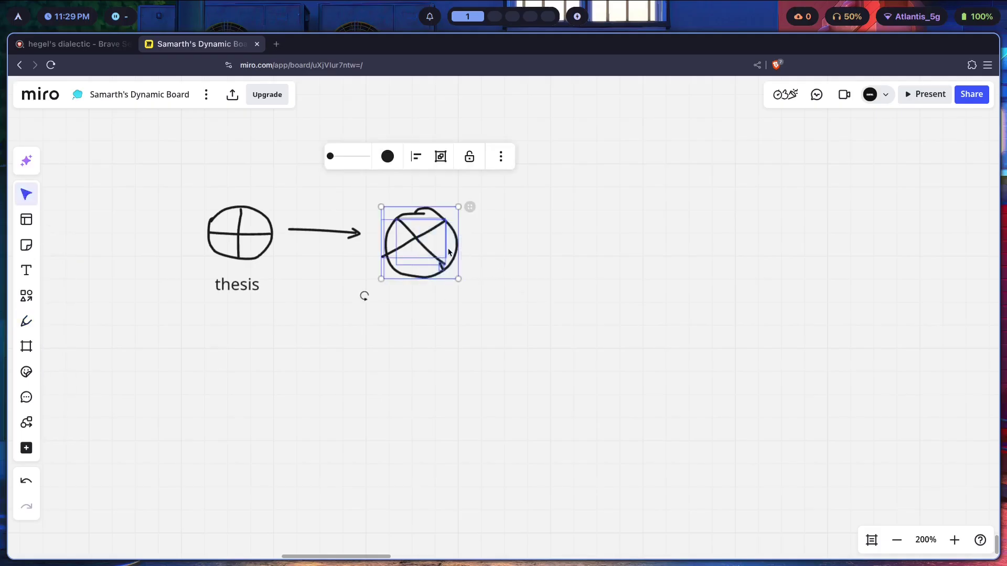
{"action": "left_click_drag", "start_coordinate": [449, 252], "coordinate": [442, 245]}
{"action": "left_click", "coordinate": [353, 283]}
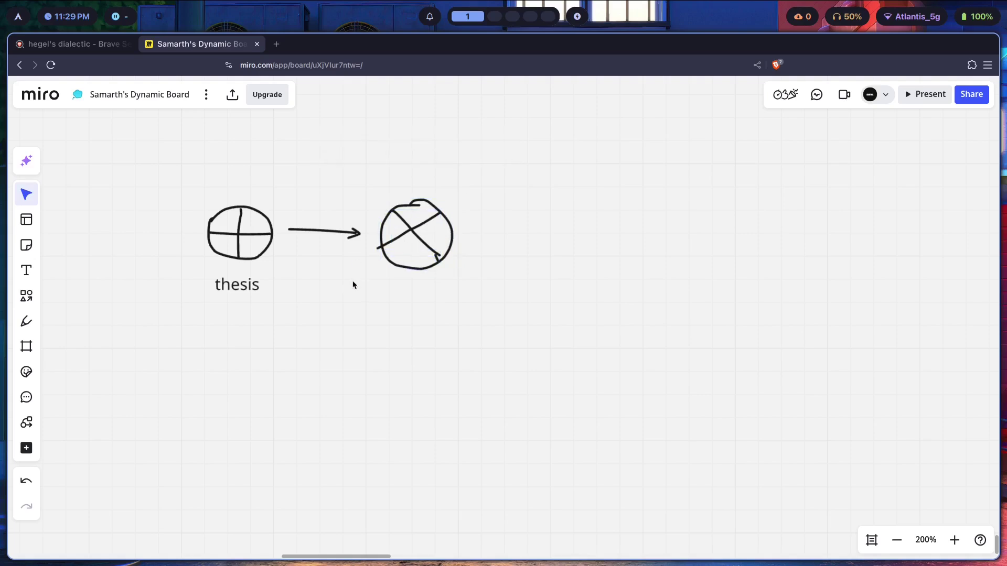
Add an 'antithesis' label centred under the X-marked circle.
{"action": "key", "text": "t"}
{"action": "left_click", "coordinate": [402, 297]}
{"action": "type", "text": "anth"}
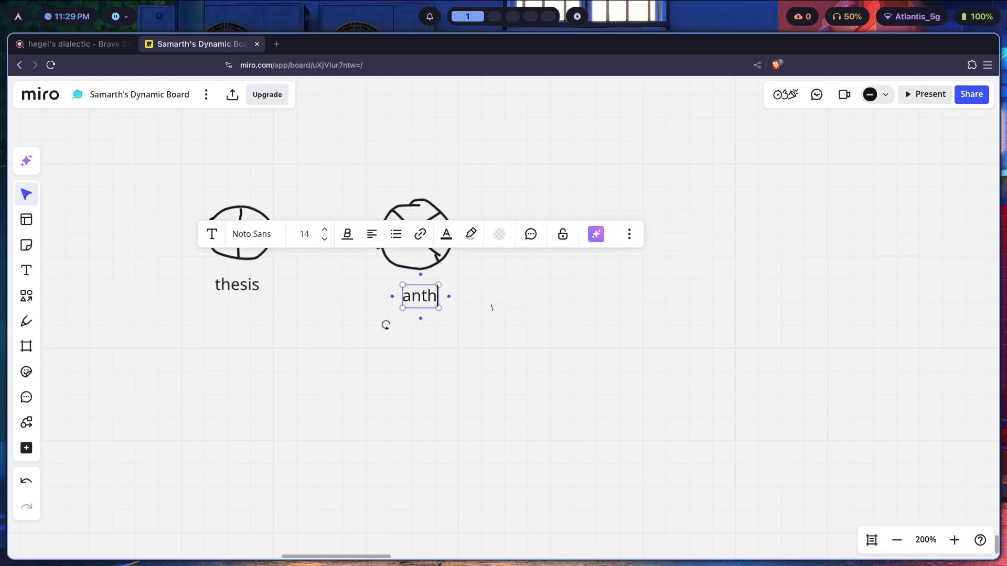
{"action": "key", "text": "BackSpace"}
{"action": "key", "text": "BackSpace"}
{"action": "type", "text": "tithesis"}
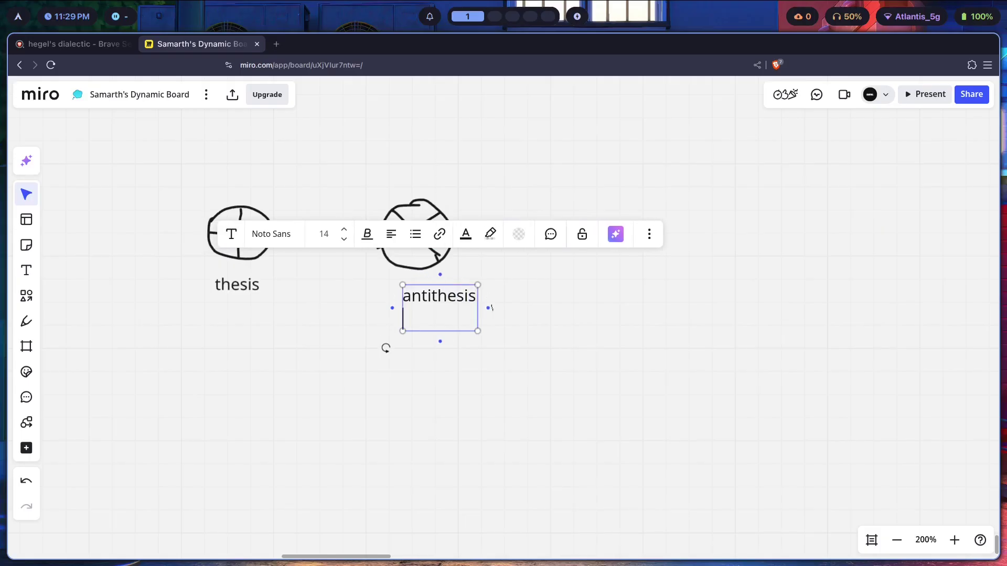
{"action": "key", "text": "Escape"}
{"action": "key", "text": "Escape"}
{"action": "left_click_drag", "start_coordinate": [421, 295], "coordinate": [397, 294]}
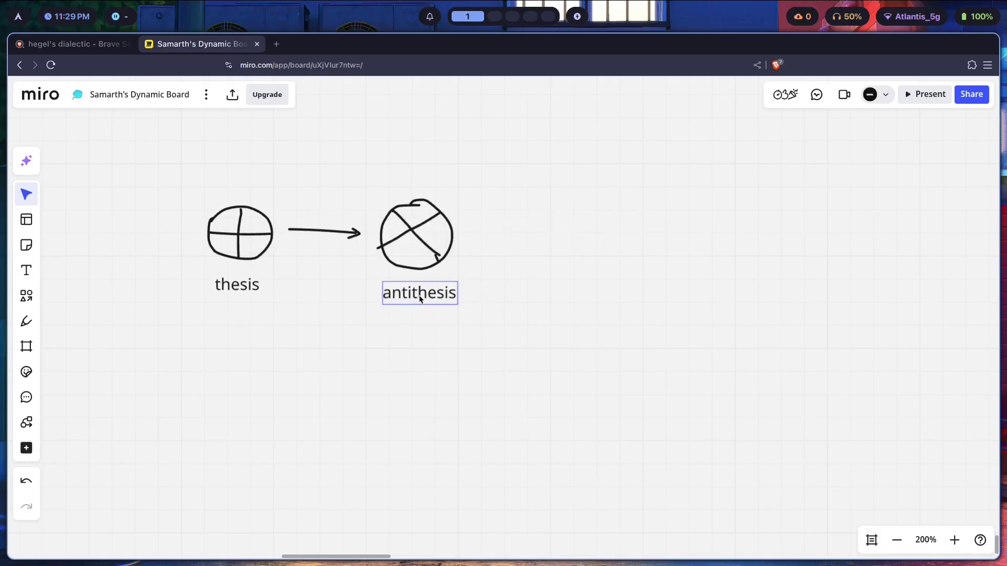
{"action": "left_click", "coordinate": [301, 247]}
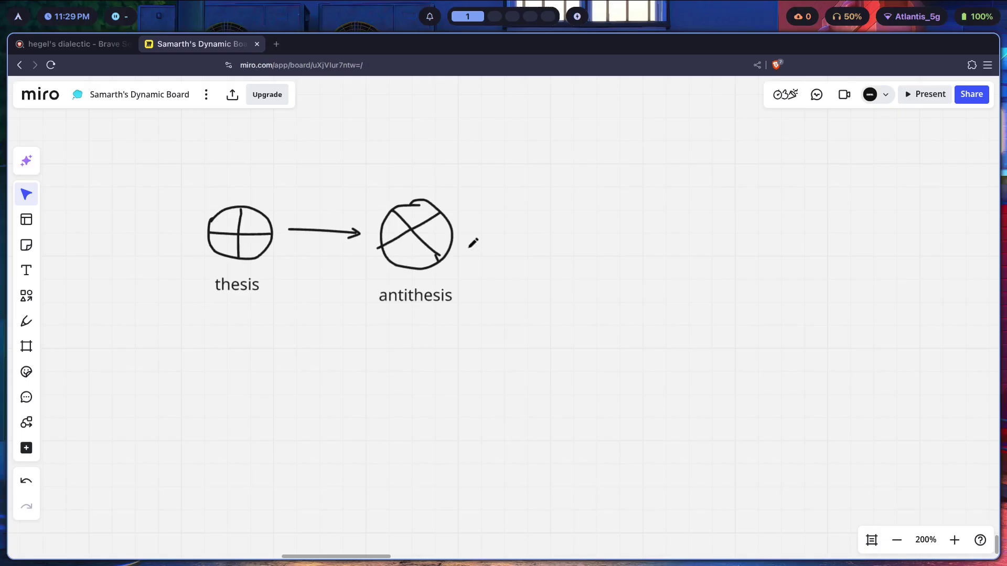
Draw a second arrow leading to a third circle with a smaller loop inside it.
{"action": "key", "text": "p"}
{"action": "mouse_move", "coordinate": [469, 237]}
{"action": "left_mouse_down"}
{"action": "mouse_move", "coordinate": [539, 234]}
{"action": "mouse_move", "coordinate": [530, 230]}
{"action": "mouse_move", "coordinate": [532, 240]}
{"action": "left_mouse_up"}
{"action": "mouse_move", "coordinate": [592, 214]}
{"action": "left_mouse_down"}
{"action": "mouse_move", "coordinate": [582, 213]}
{"action": "mouse_move", "coordinate": [634, 271]}
{"action": "mouse_move", "coordinate": [608, 209]}
{"action": "mouse_move", "coordinate": [581, 211]}
{"action": "left_mouse_up"}
{"action": "key", "text": "v"}
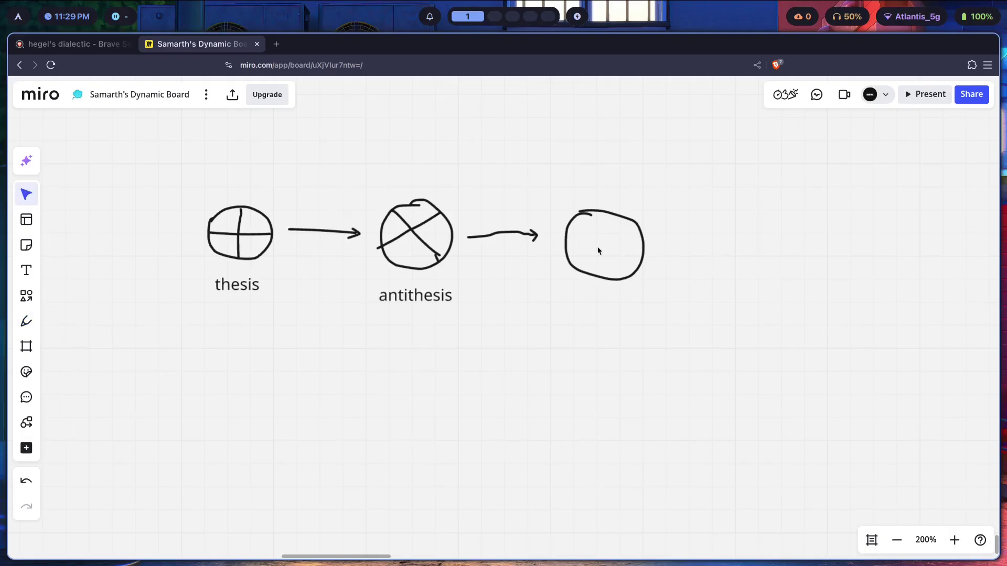
{"action": "key", "text": "p"}
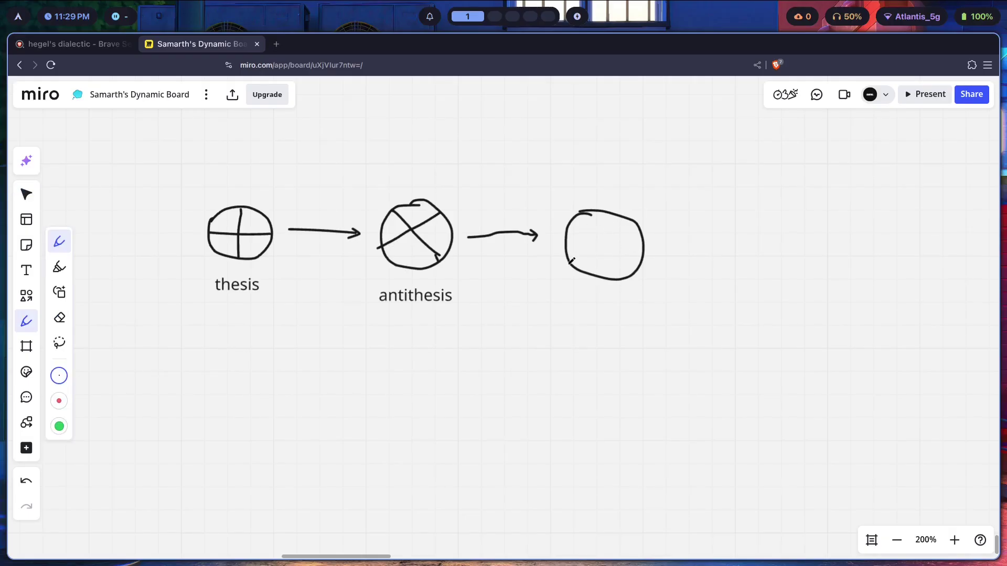
{"action": "mouse_move", "coordinate": [629, 236]}
{"action": "left_mouse_down"}
{"action": "mouse_move", "coordinate": [579, 234]}
{"action": "mouse_move", "coordinate": [638, 246]}
{"action": "mouse_move", "coordinate": [625, 230]}
{"action": "mouse_move", "coordinate": [603, 259]}
{"action": "mouse_move", "coordinate": [618, 246]}
{"action": "left_mouse_up"}
{"action": "scroll", "coordinate": [621, 241], "scroll_direction": "up", "scroll_amount": 1}
{"action": "scroll", "coordinate": [687, 247], "scroll_direction": "up", "scroll_amount": 2}
Add a 'synthesis' label positioned under the third circle.
{"action": "key", "text": "t"}
{"action": "left_click", "coordinate": [594, 324]}
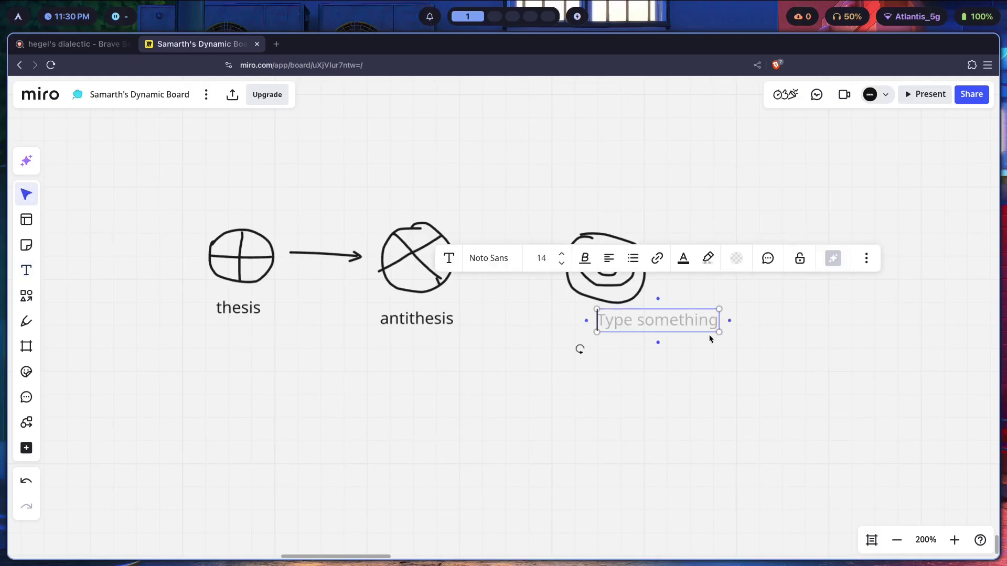
{"action": "type", "text": "synthesis"}
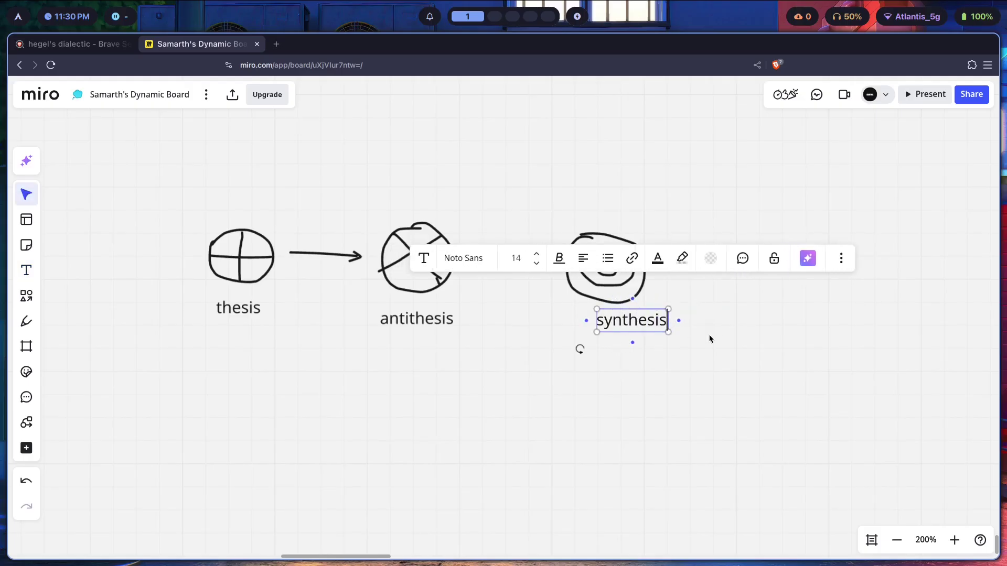
{"action": "key", "text": "Escape"}
{"action": "left_click_drag", "start_coordinate": [650, 317], "coordinate": [625, 319]}
{"action": "left_click", "coordinate": [315, 315]}
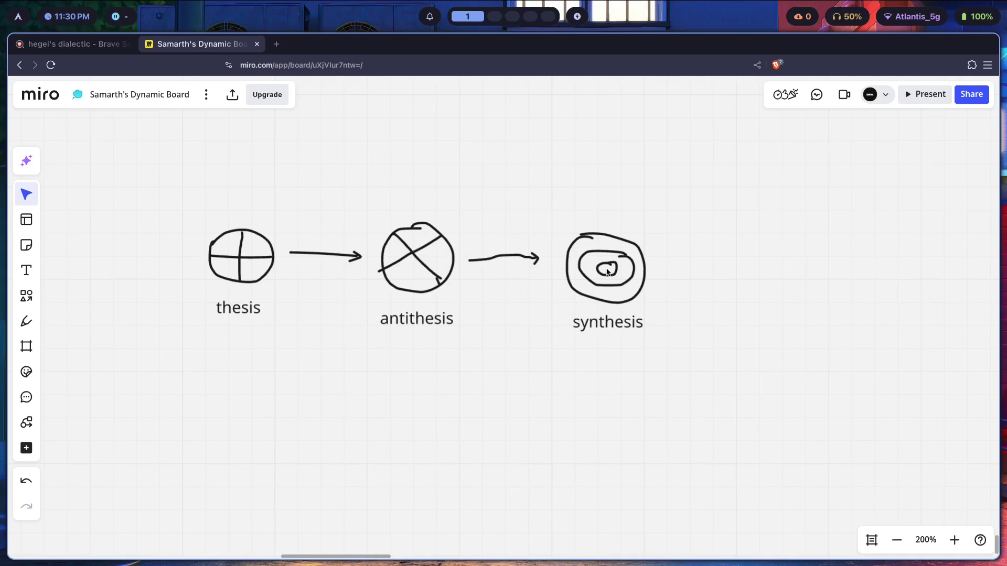
{"action": "left_click", "coordinate": [251, 267]}
{"action": "left_click", "coordinate": [192, 298]}
Add the word 'time' as a text label above the second arrow.
{"action": "left_click", "coordinate": [582, 329]}
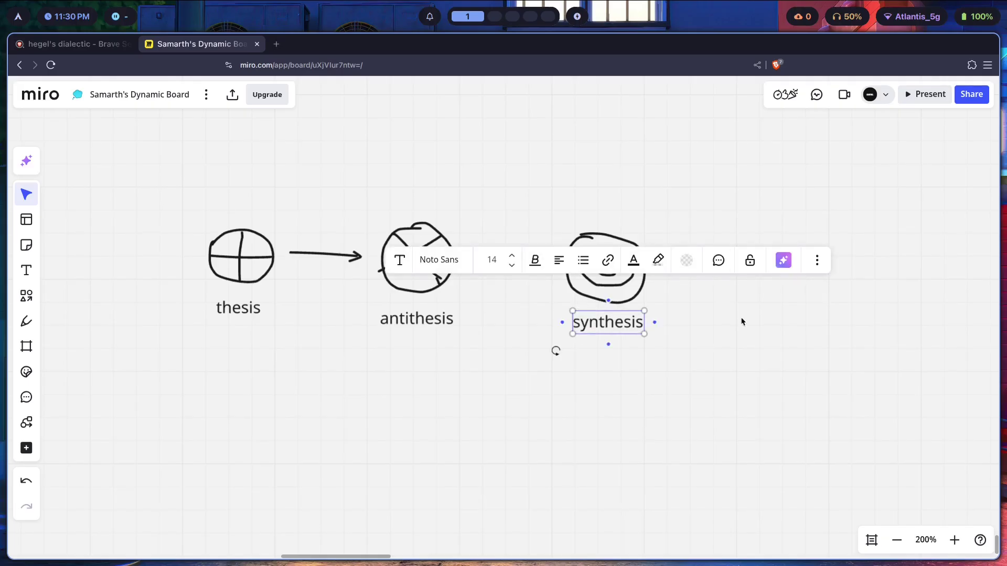
{"action": "left_click", "coordinate": [750, 350]}
{"action": "key", "text": "t"}
{"action": "left_click", "coordinate": [498, 229]}
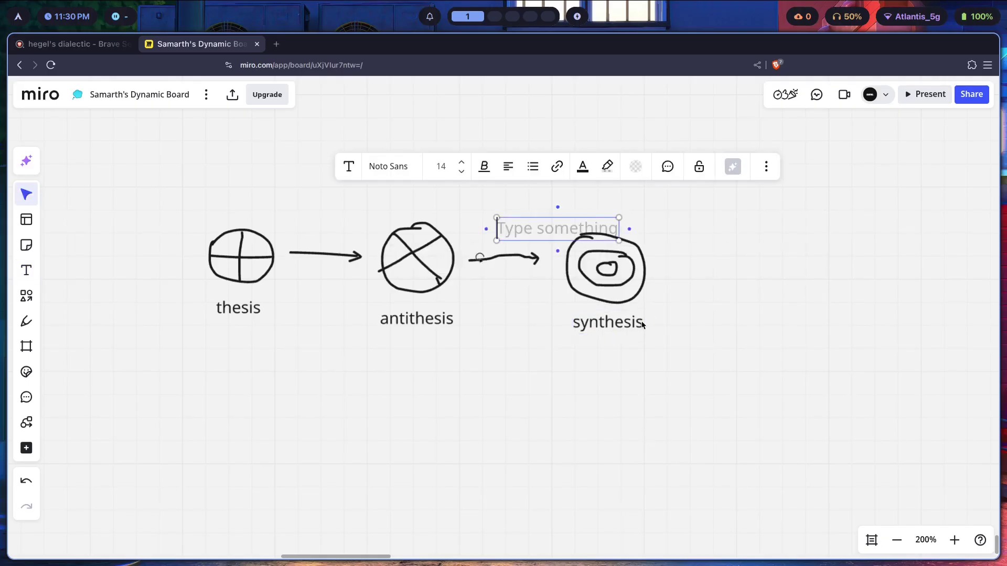
{"action": "type", "text": "time"}
{"action": "left_click", "coordinate": [500, 305]}
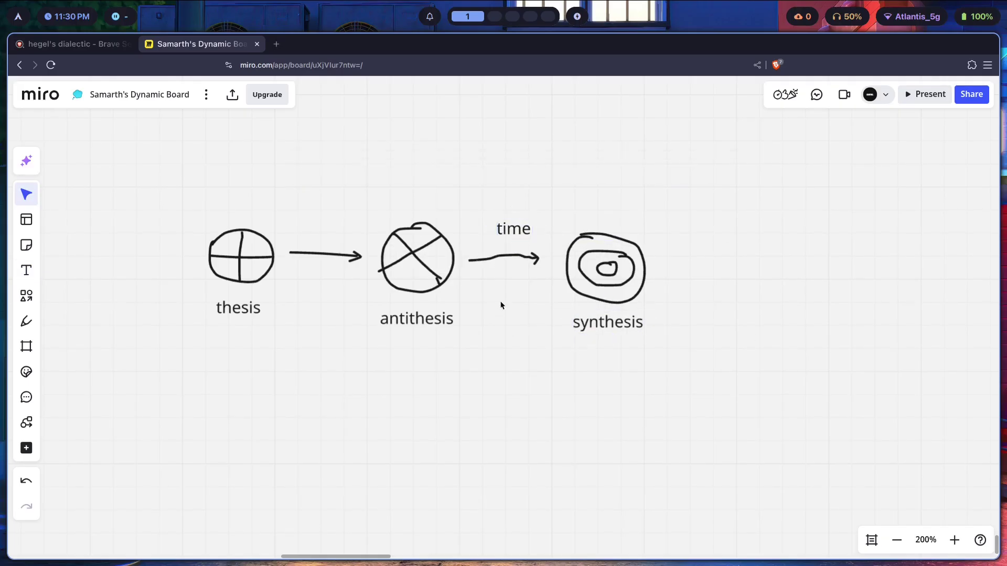
Add a 'contact' label below the second arrow and centre it under the arrow.
{"action": "key", "text": "t"}
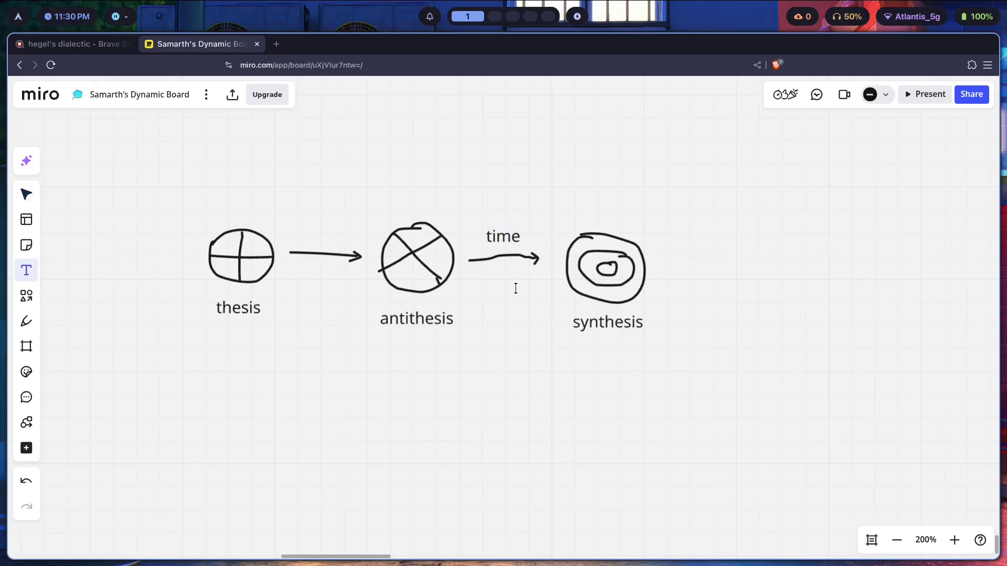
{"action": "left_click", "coordinate": [504, 286]}
{"action": "type", "text": "contact"}
{"action": "left_click", "coordinate": [663, 329]}
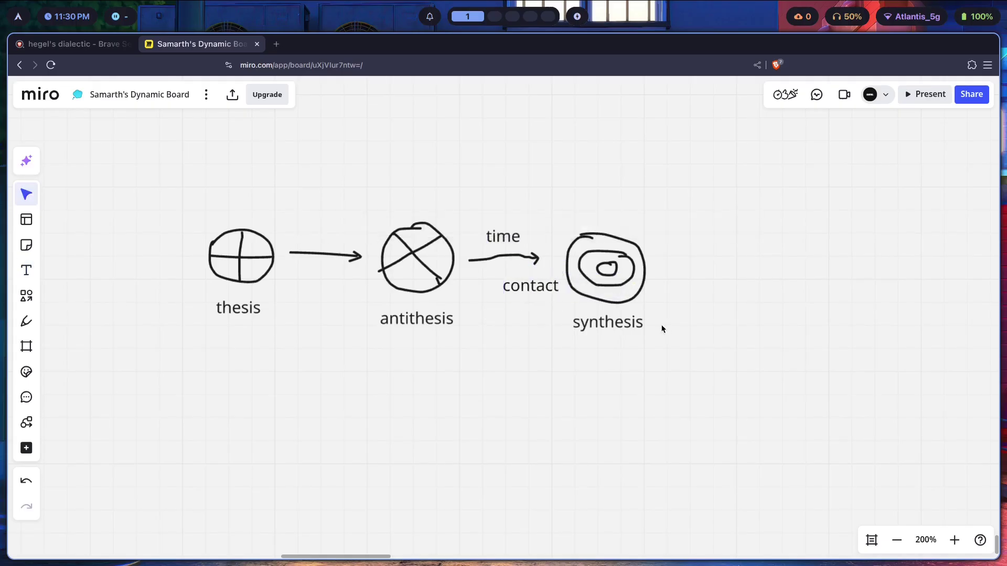
{"action": "left_click_drag", "start_coordinate": [540, 294], "coordinate": [512, 290]}
{"action": "left_click", "coordinate": [541, 356]}
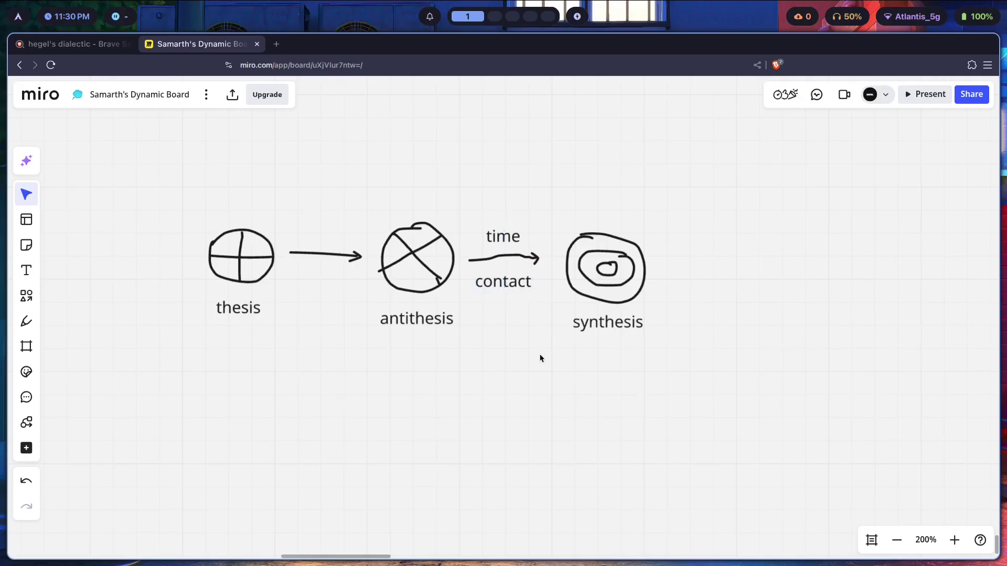
{"action": "left_click_drag", "start_coordinate": [515, 284], "coordinate": [519, 281]}
{"action": "left_click", "coordinate": [415, 334]}
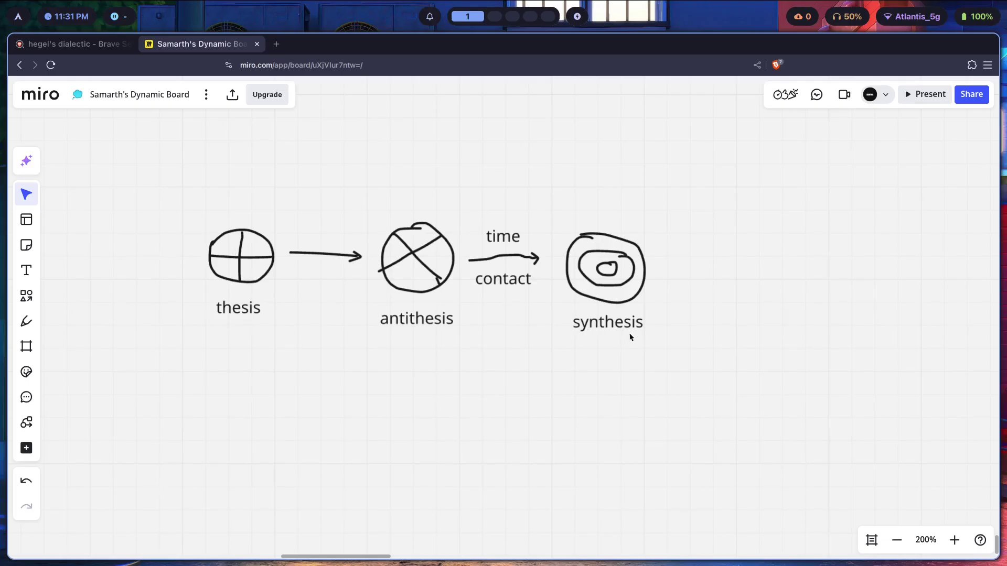
Select and deselect the synthesis and thesis labels to check their placement.
{"action": "left_click_drag", "start_coordinate": [571, 310], "coordinate": [705, 337]}
{"action": "left_click", "coordinate": [706, 337]}
{"action": "left_click_drag", "start_coordinate": [315, 332], "coordinate": [252, 309]}
{"action": "left_click", "coordinate": [372, 323]}
On workspace 2, apply the everforest-dark, then kanagawa, then nightfox desktop themes.
{"action": "key", "text": "super+2"}
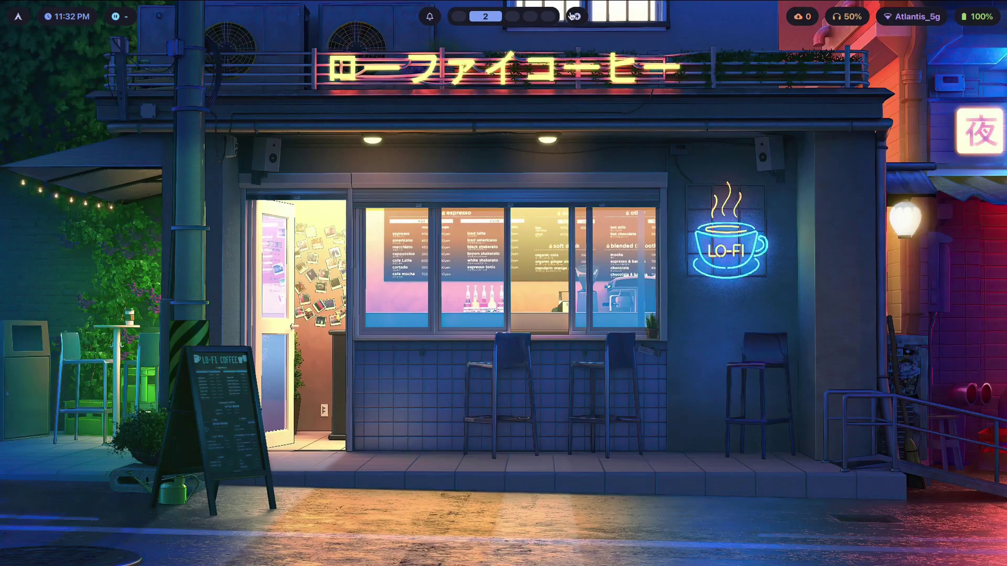
{"action": "key", "text": "super+shift+t"}
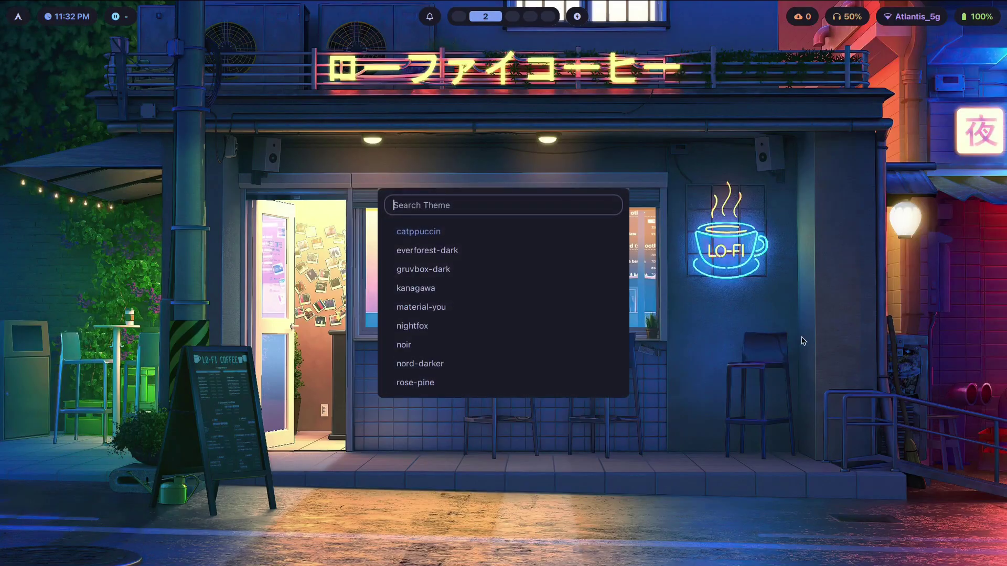
{"action": "key", "text": "Return"}
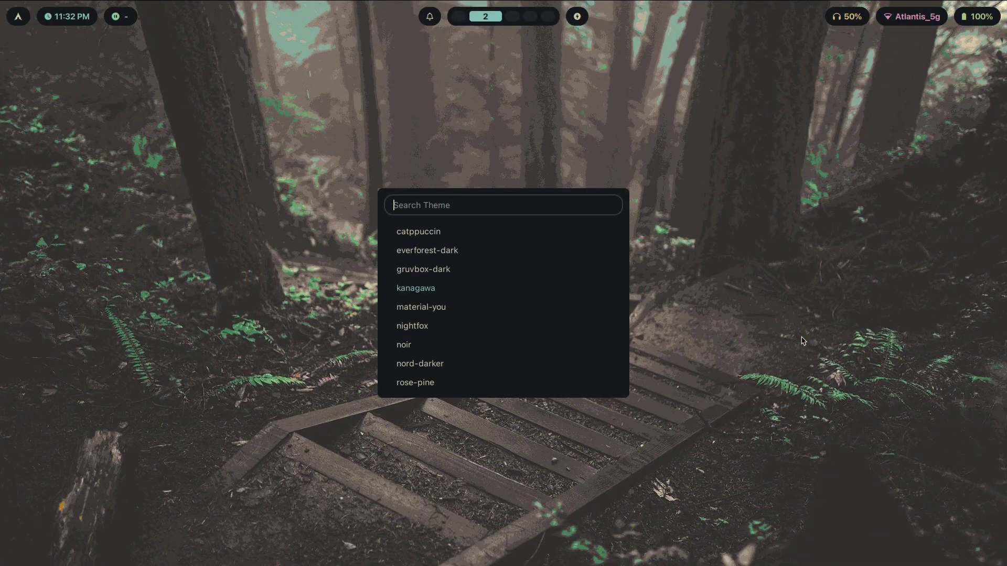
{"action": "key", "text": "Return"}
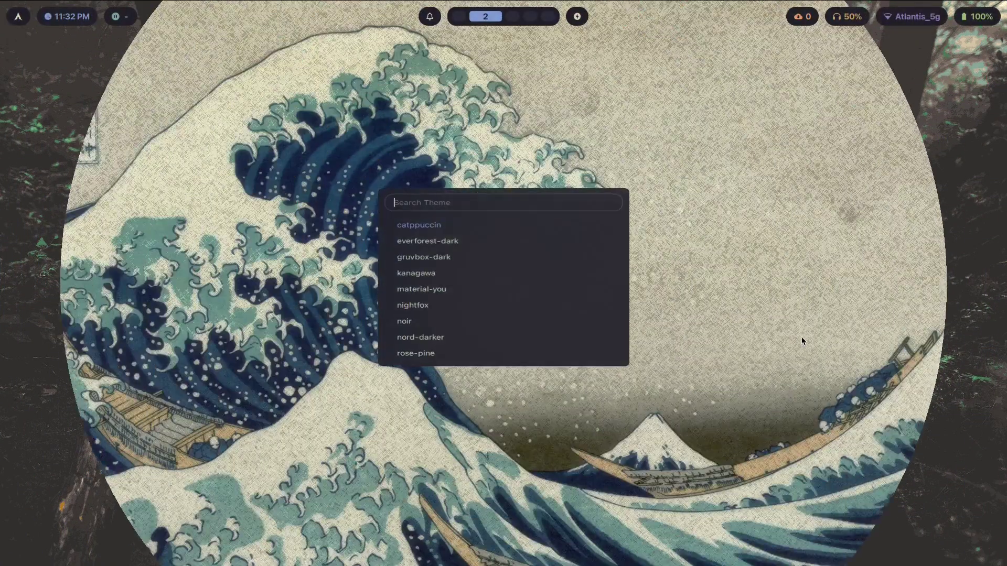
{"action": "key", "text": "Down"}
{"action": "key", "text": "Down"}
{"action": "key", "text": "Down"}
{"action": "key", "text": "Down"}
{"action": "key", "text": "Down"}
{"action": "key", "text": "Return"}
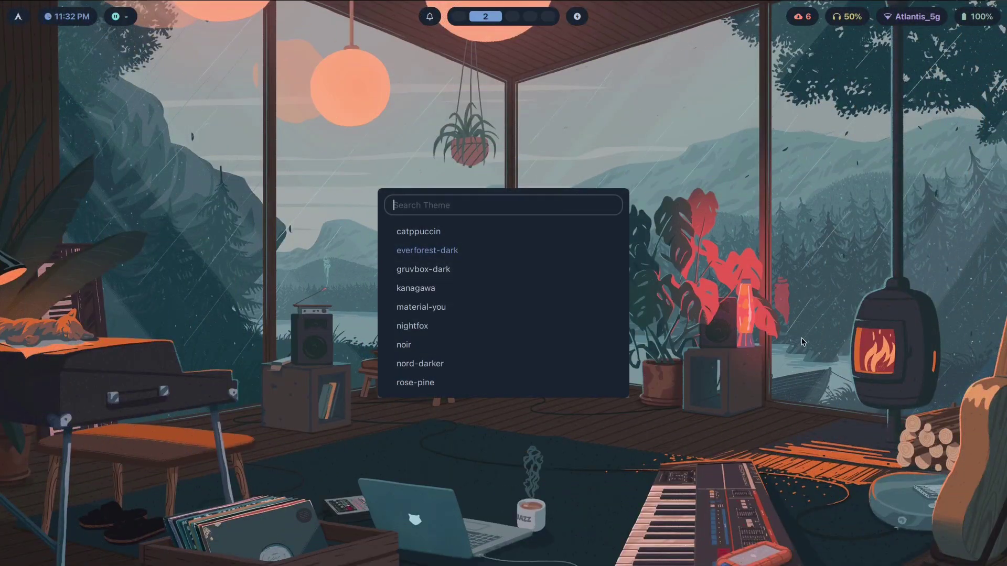
{"action": "key", "text": "Down"}
{"action": "key", "text": "Down"}
{"action": "key", "text": "Down"}
{"action": "key", "text": "Down"}
{"action": "key", "text": "Return"}
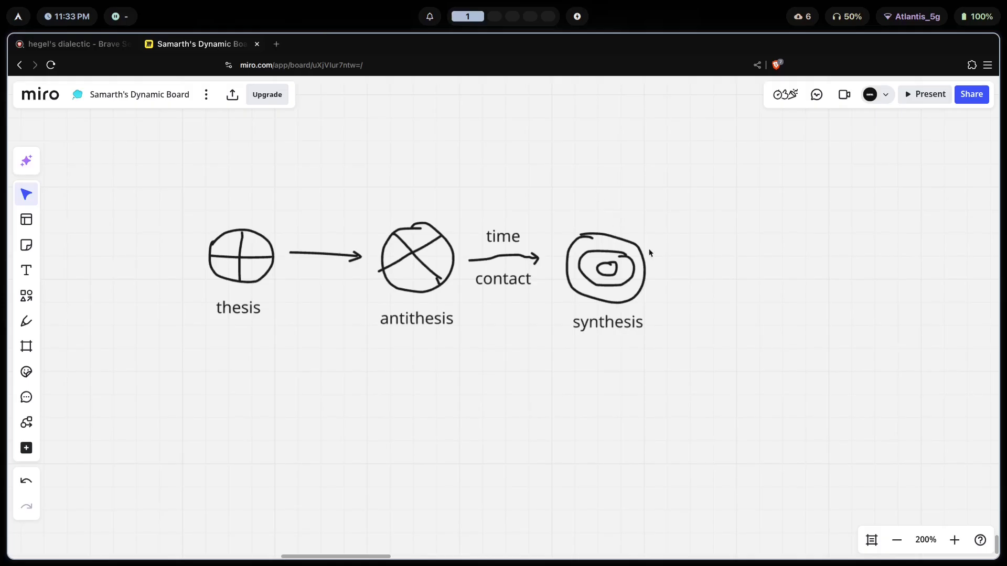
{"action": "scroll", "coordinate": [849, 308], "scroll_direction": "left", "scroll_amount": 4}
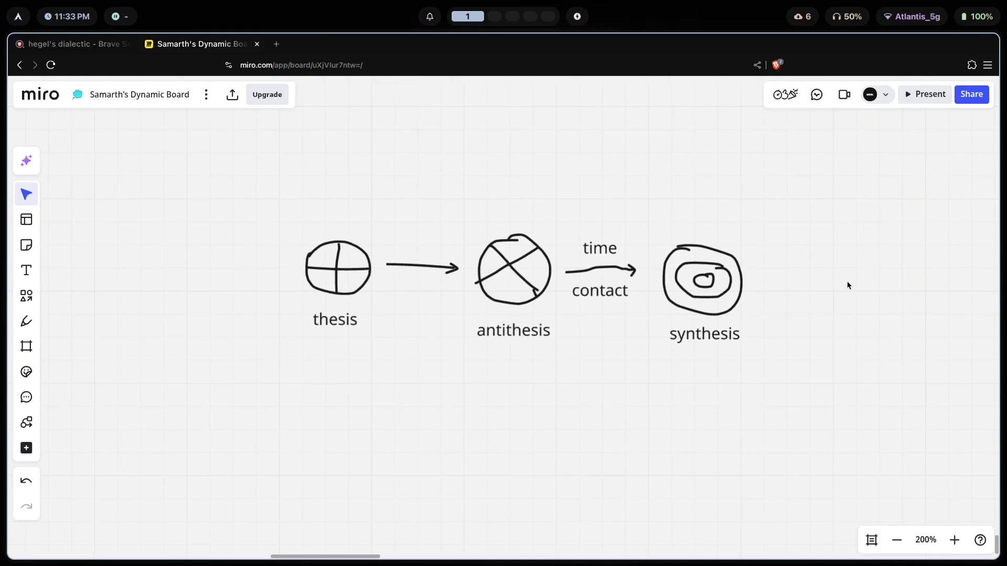
{"action": "scroll", "coordinate": [816, 299], "scroll_direction": "right", "scroll_amount": 3}
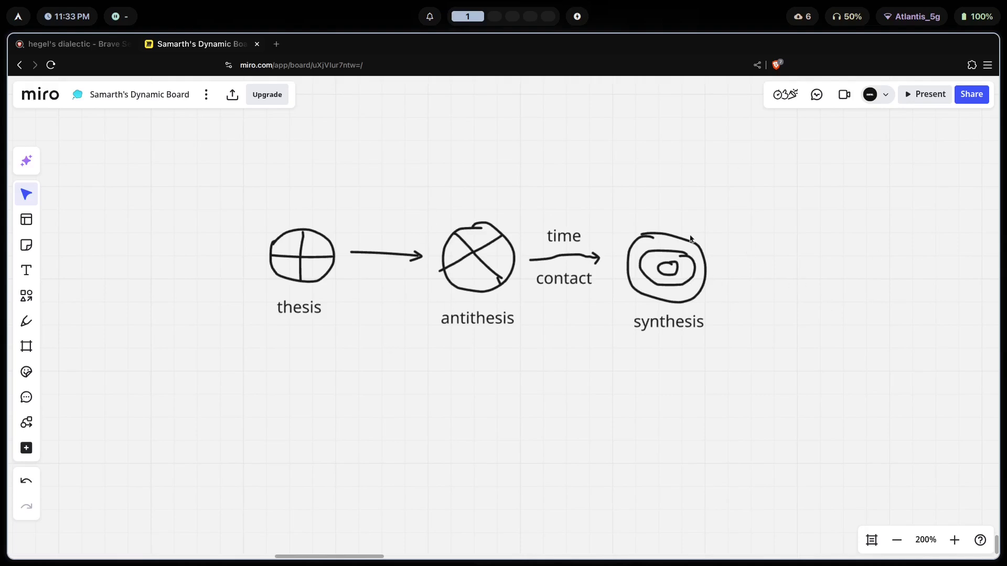
{"action": "left_click_drag", "start_coordinate": [794, 383], "coordinate": [182, 238]}
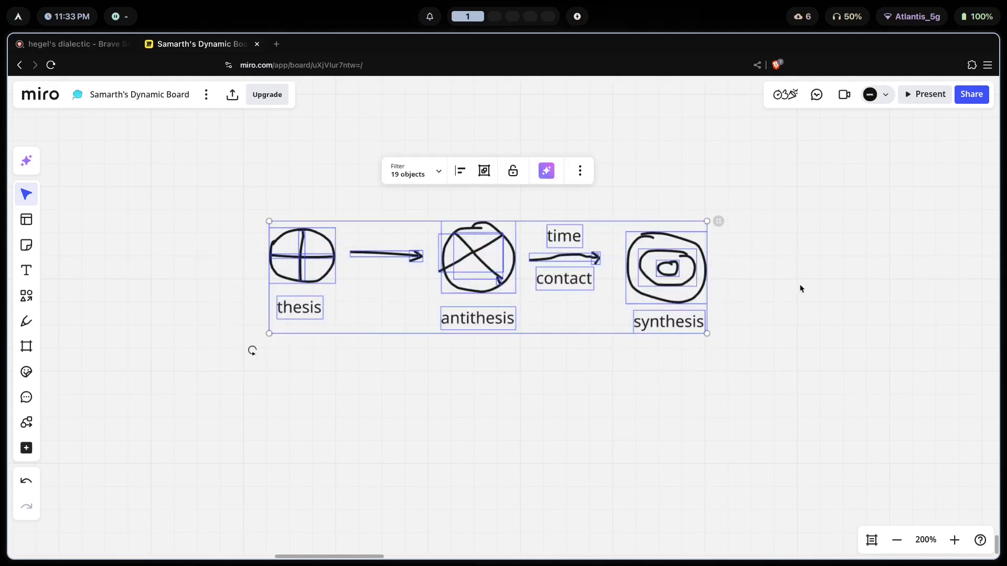
{"action": "left_click", "coordinate": [800, 287]}
{"action": "scroll", "coordinate": [621, 266], "scroll_direction": "up", "scroll_amount": 1}
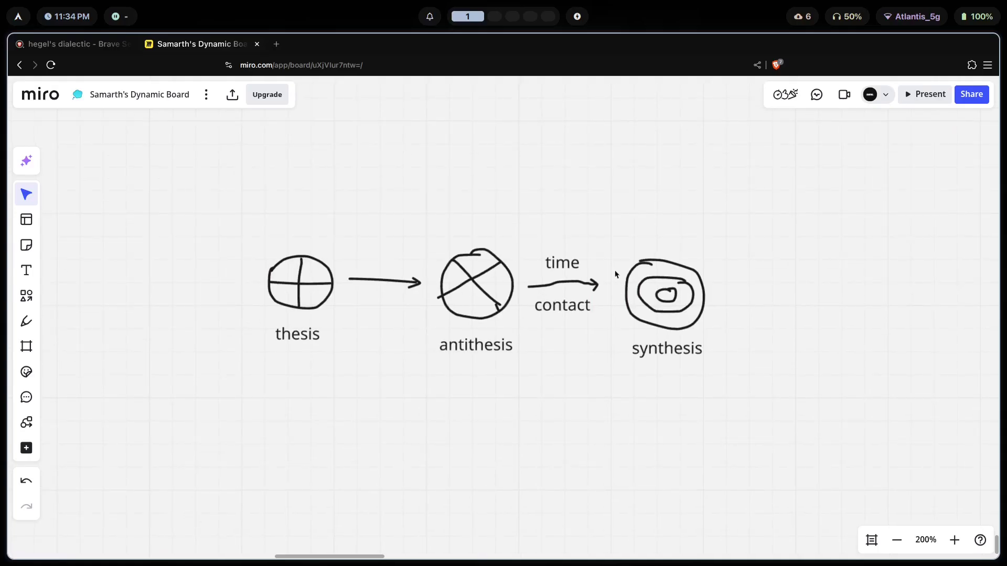
{"action": "left_click_drag", "start_coordinate": [764, 355], "coordinate": [224, 254]}
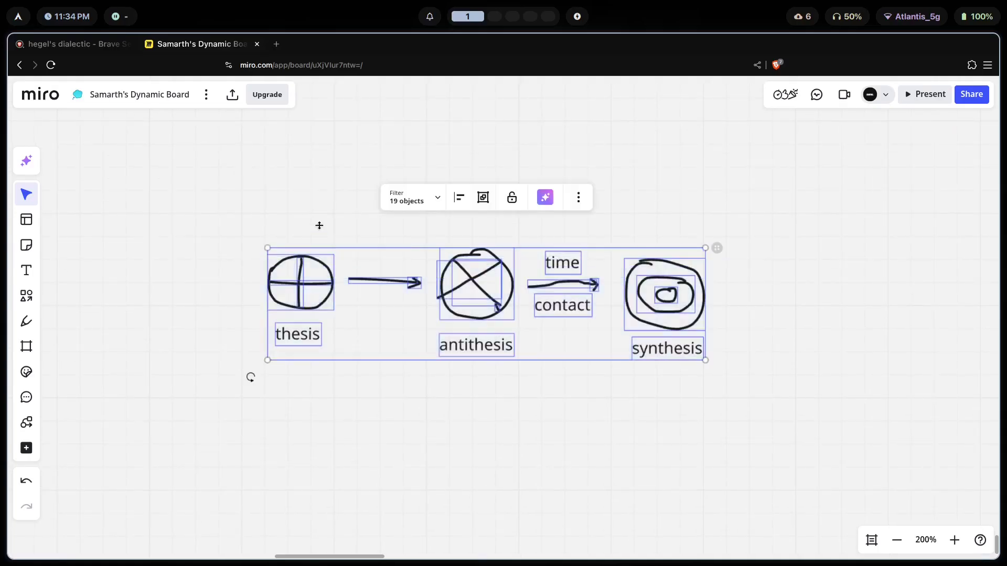
{"action": "left_click", "coordinate": [288, 198]}
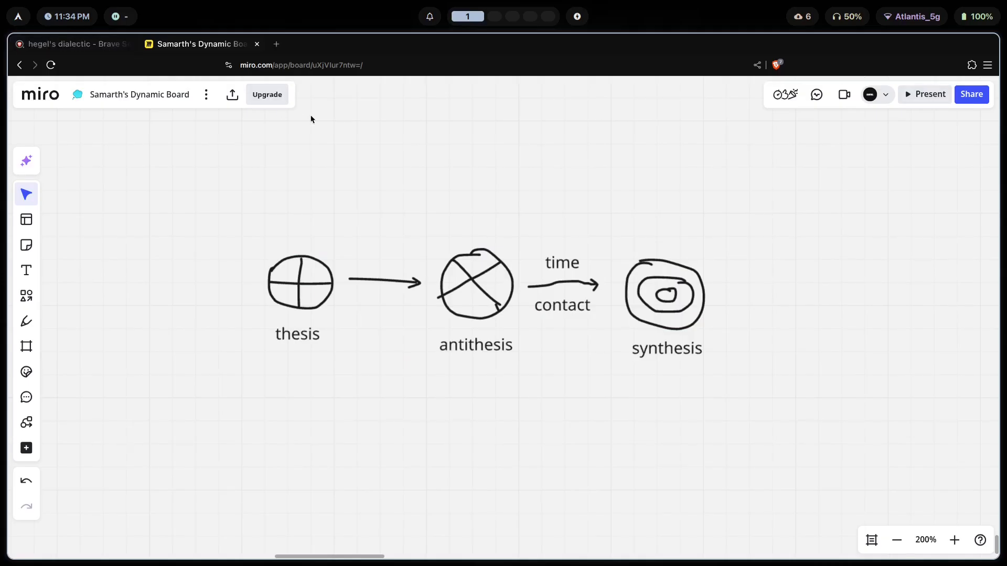
{"action": "left_click_drag", "start_coordinate": [737, 359], "coordinate": [166, 228]}
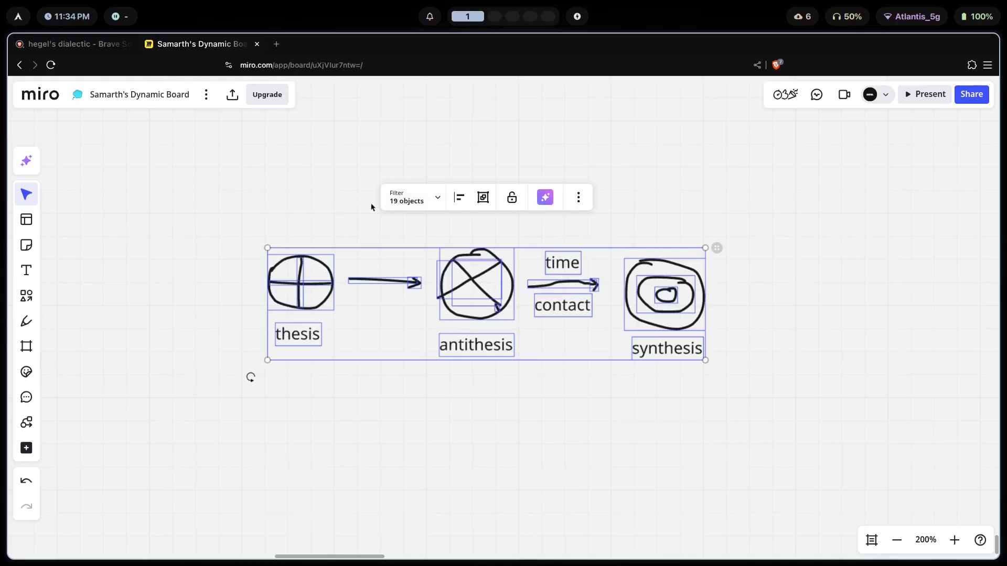
{"action": "left_click", "coordinate": [733, 260]}
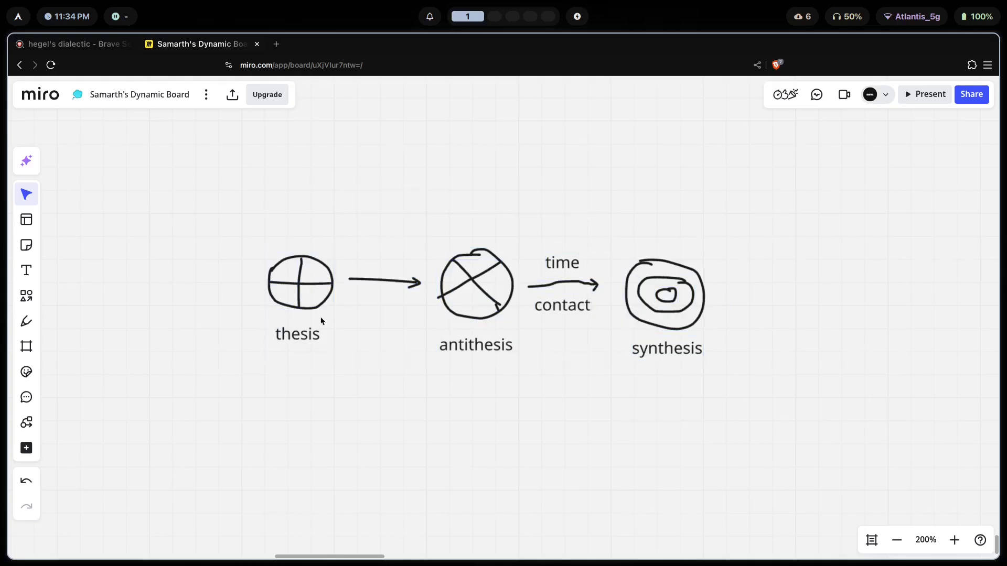
{"action": "key", "text": "super+2"}
{"action": "key", "text": "super+1"}
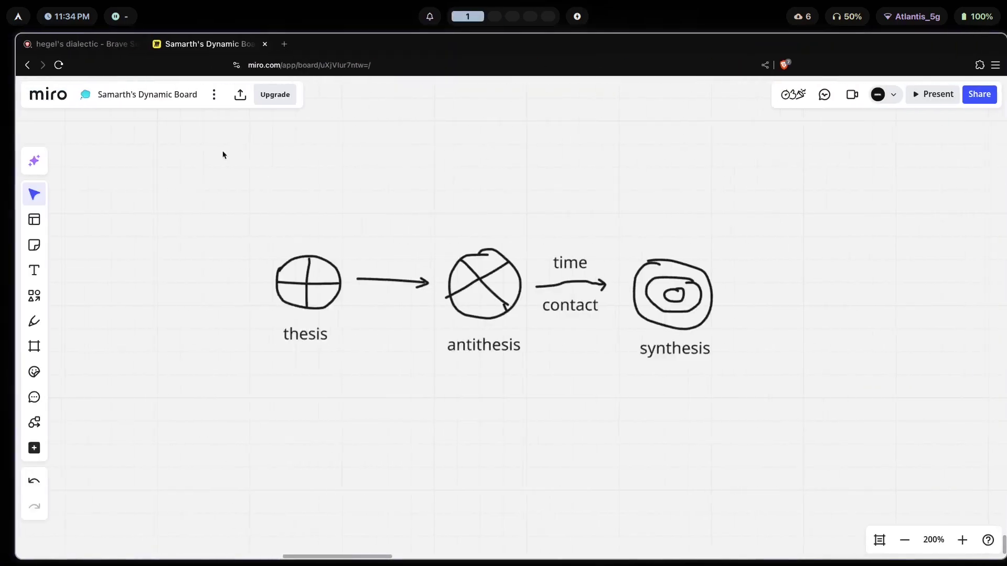